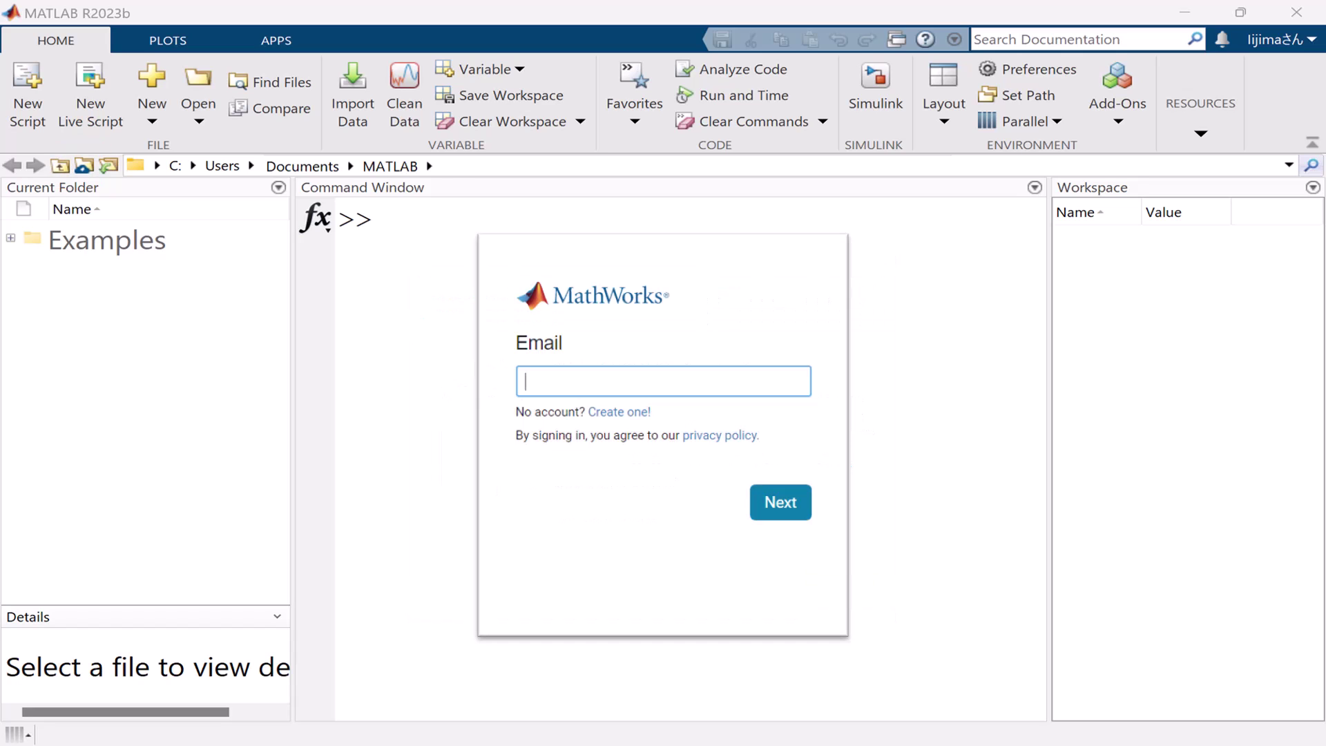
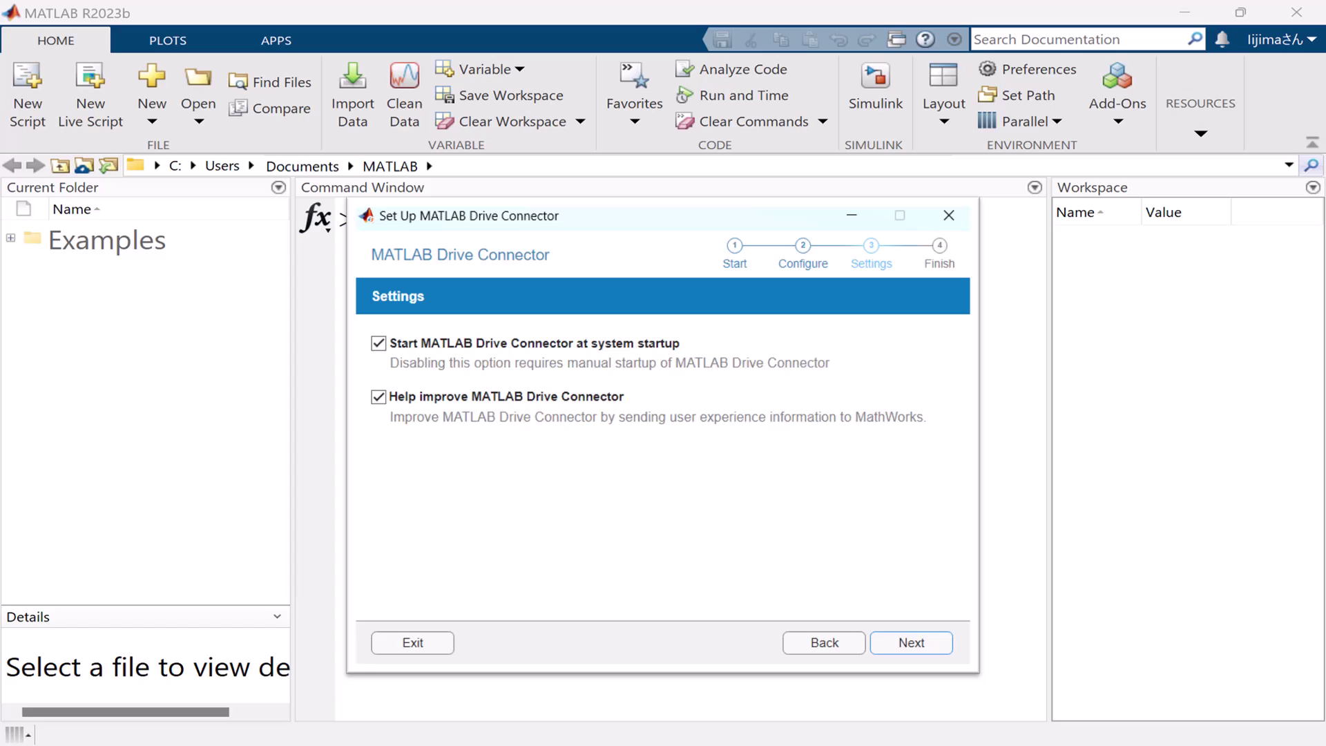
# Advance the MATLAB Drive Connector setup to its final summary page.
pyautogui.press('Return')
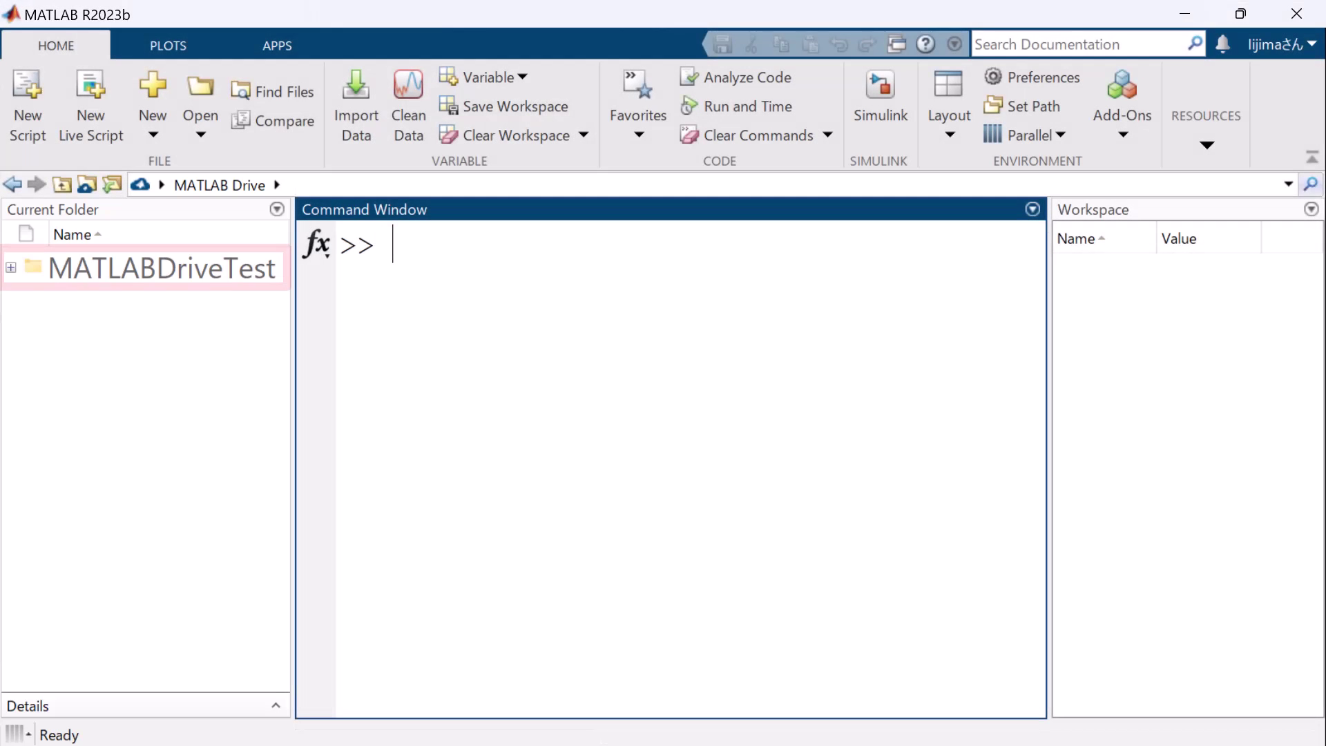
# Open link sharing for the MATLABDriveTest folder to create a view-only link.
pyautogui.rightClick(254, 267)
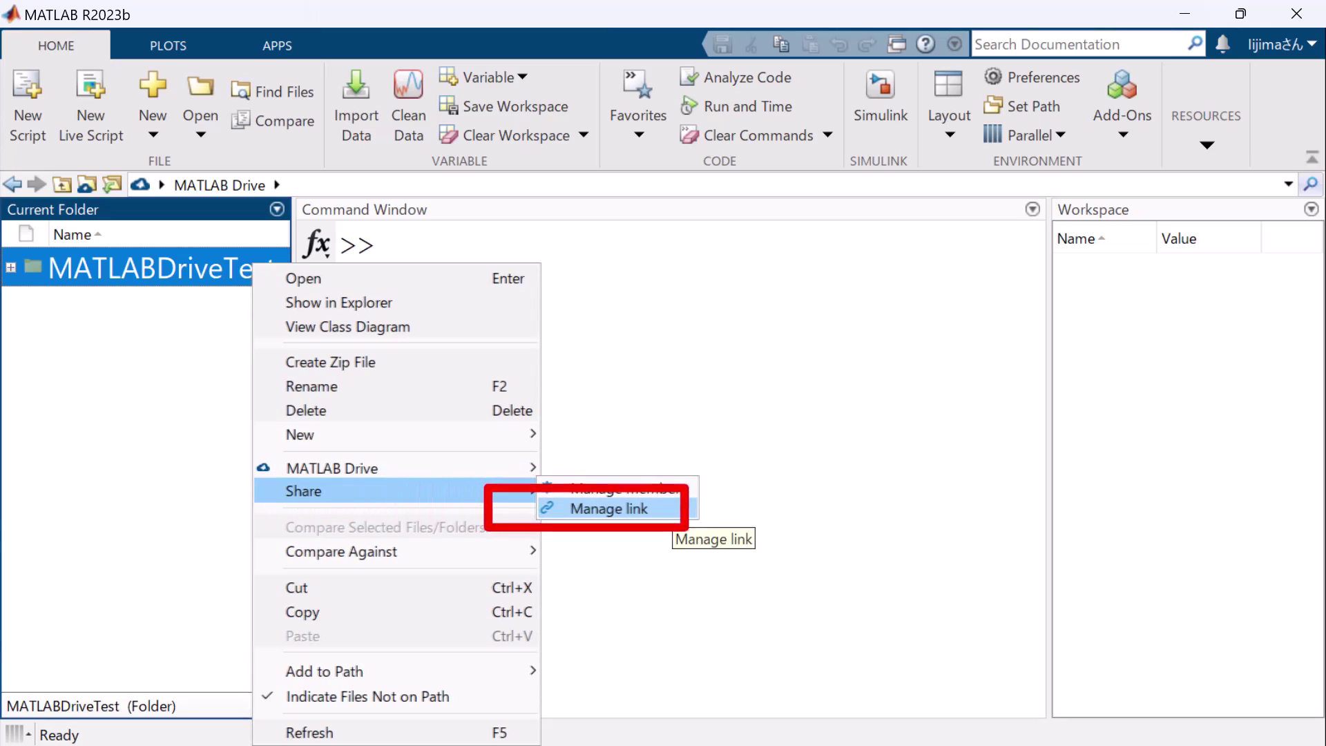
pyautogui.click(611, 508)
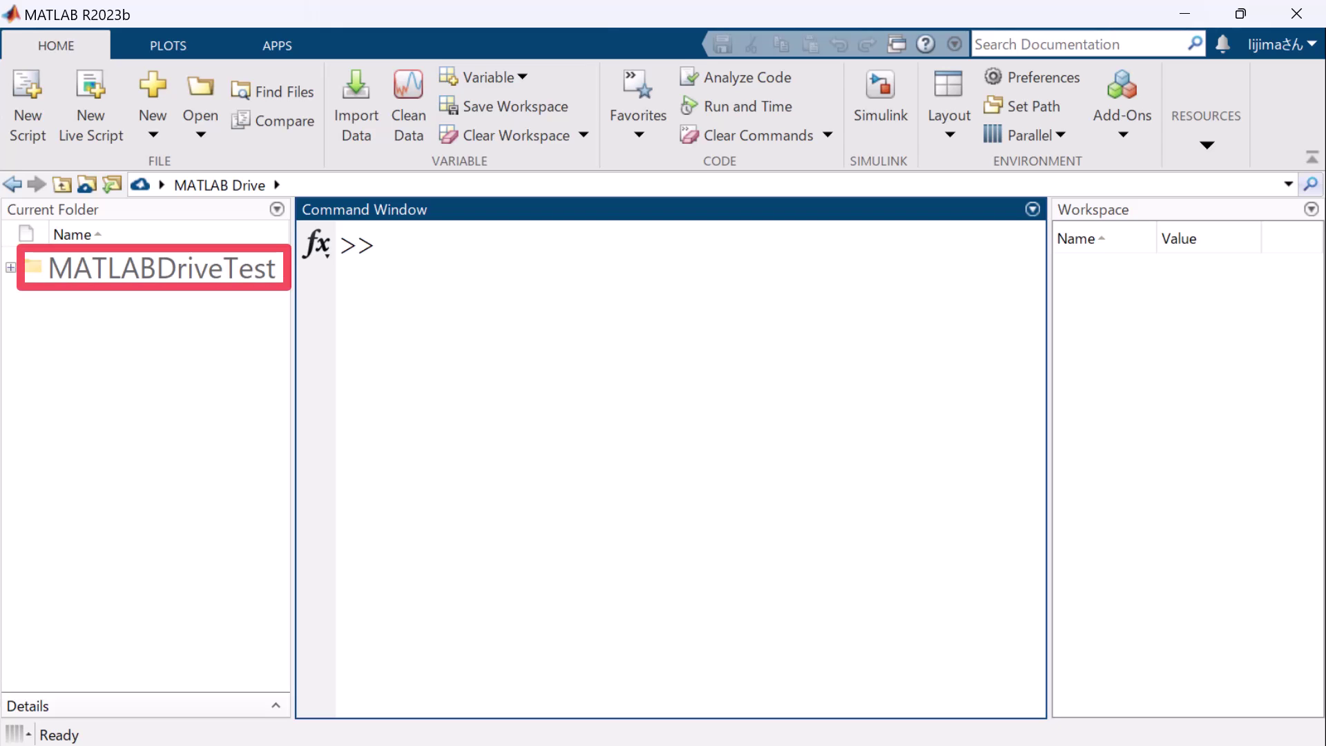
# Open member invitations for MATLABDriveTest and show the Can Edit and view access choices.
pyautogui.rightClick(253, 267)
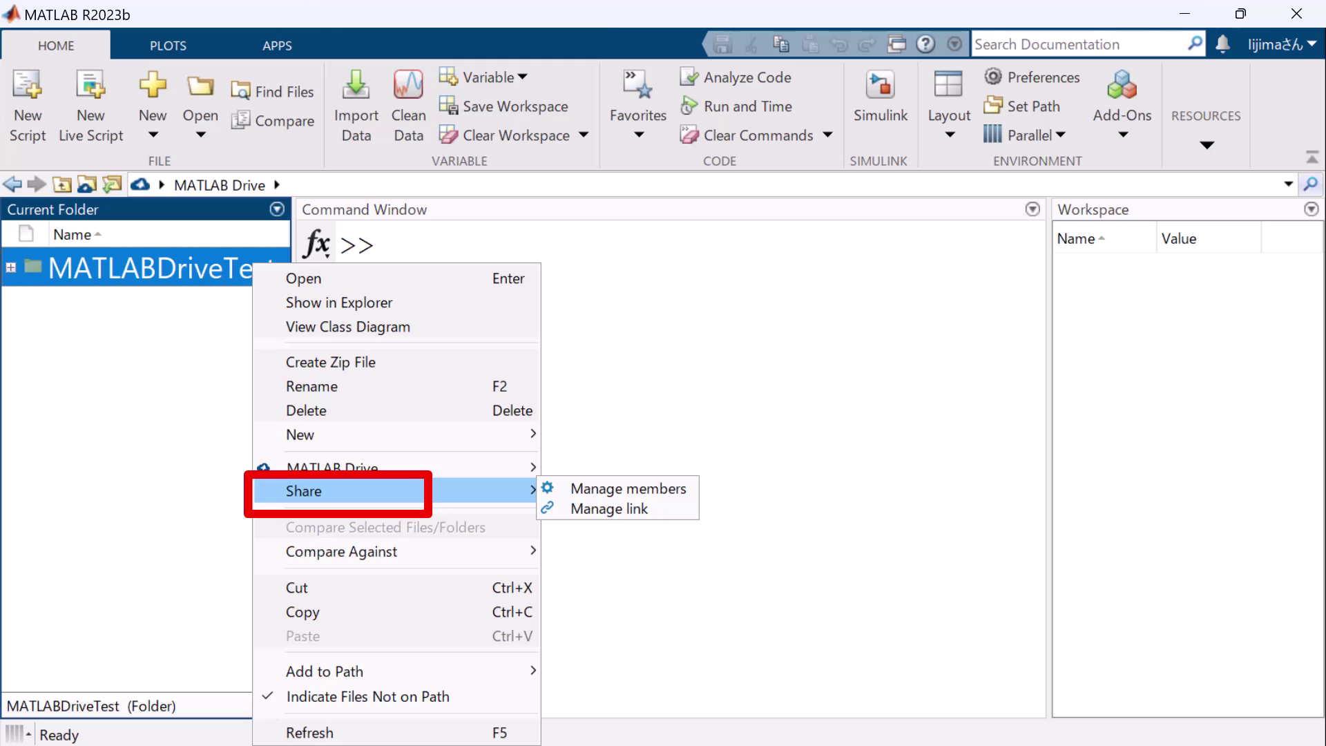
pyautogui.click(662, 490)
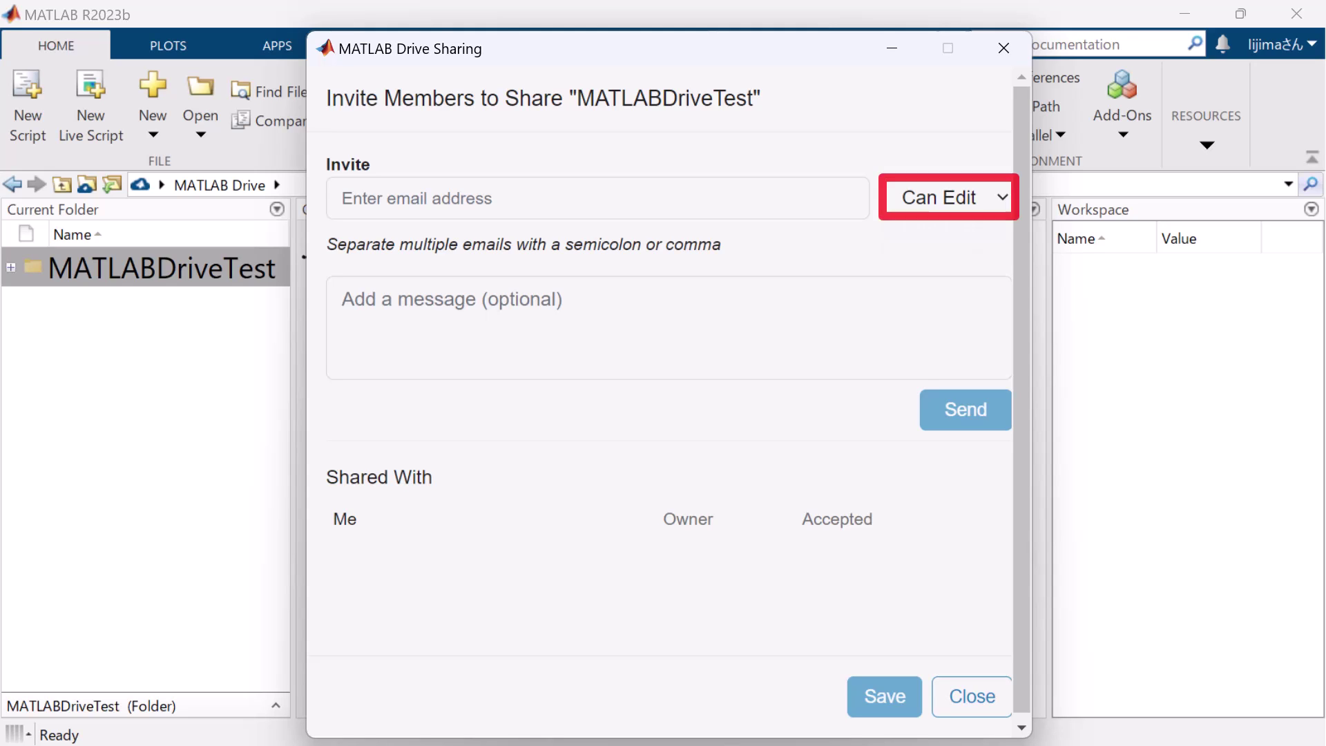
pyautogui.click(944, 197)
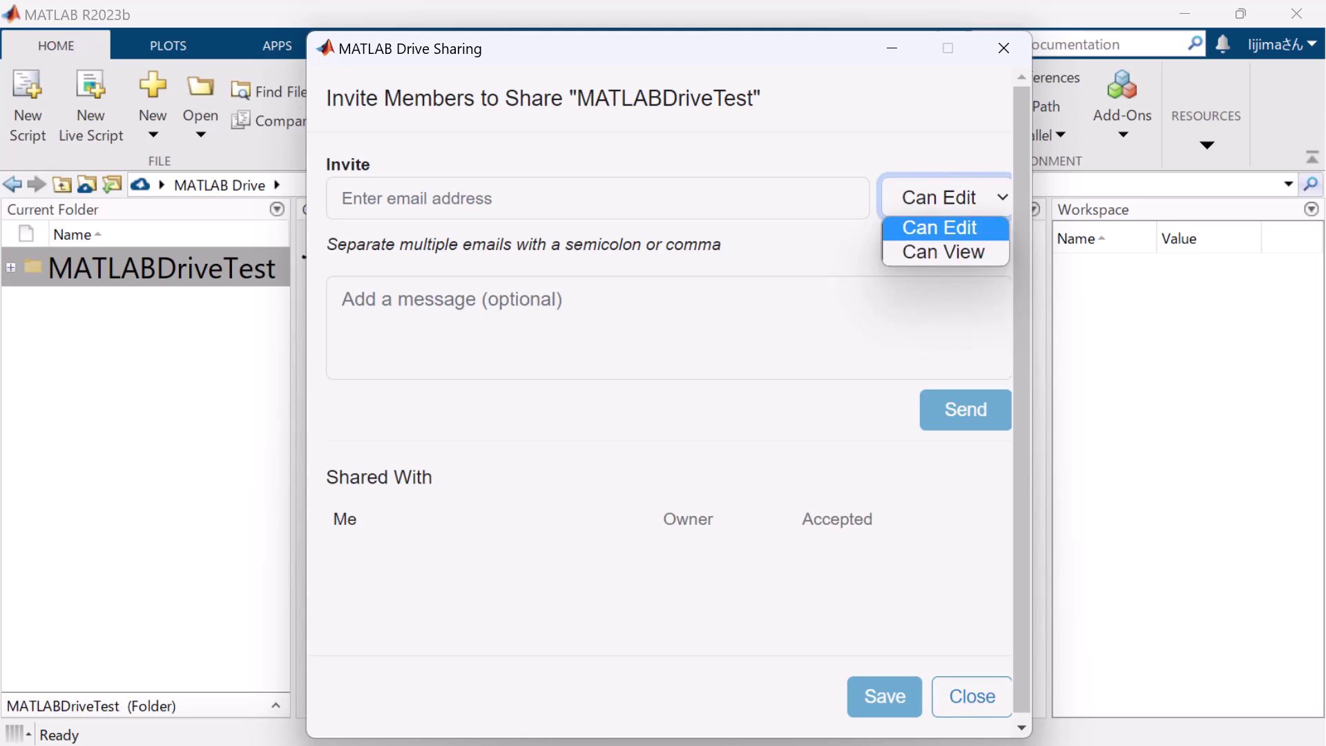